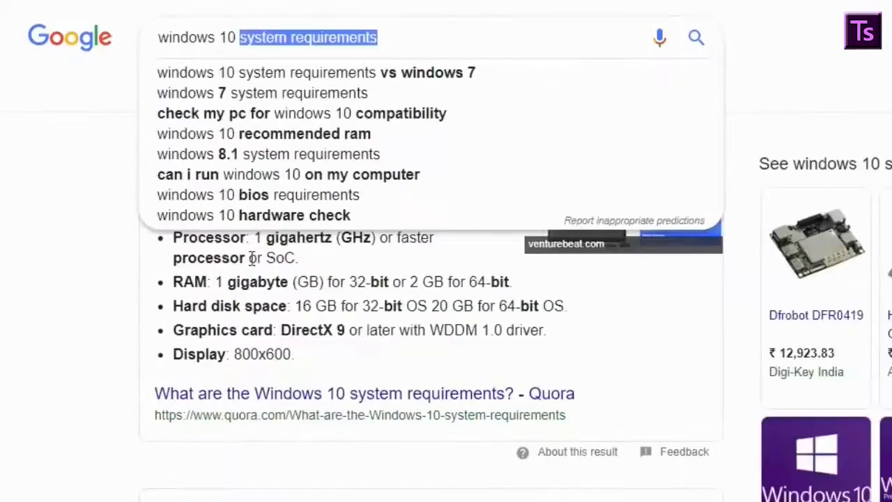
Search Google for "maya 3d system requirements".
left_click(79, 282)
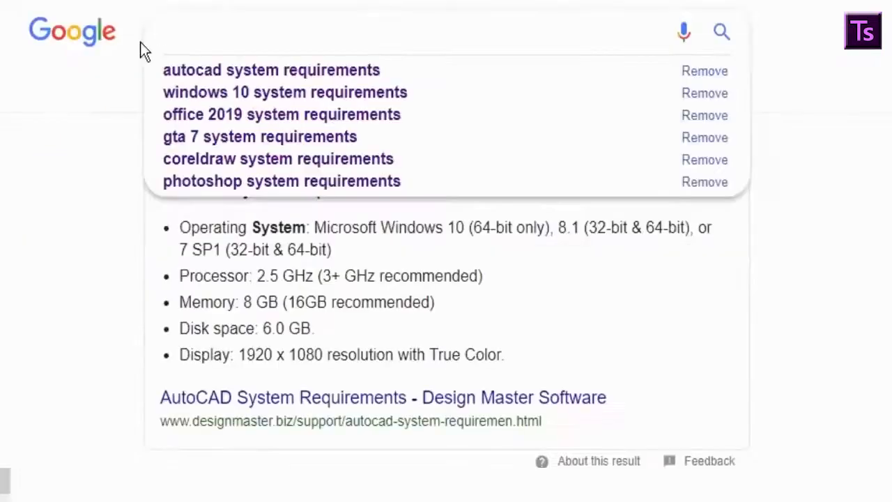
type("m")
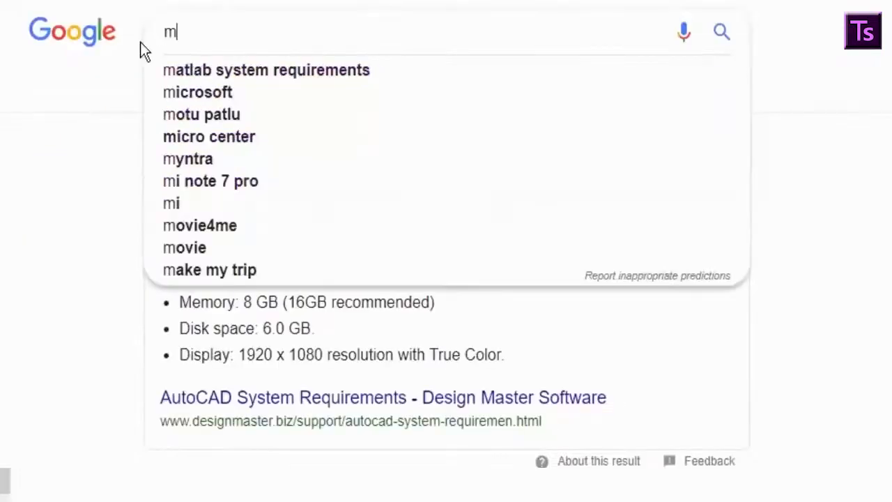
type("aya 3")
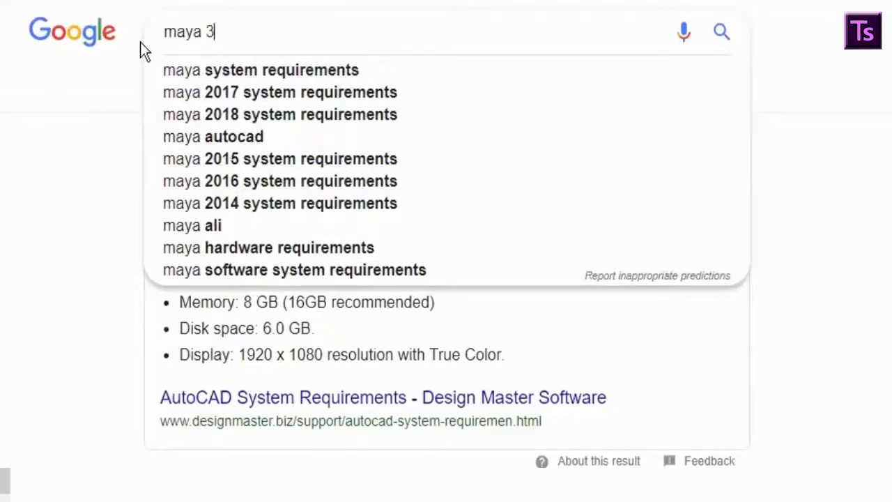
type("d system requirements")
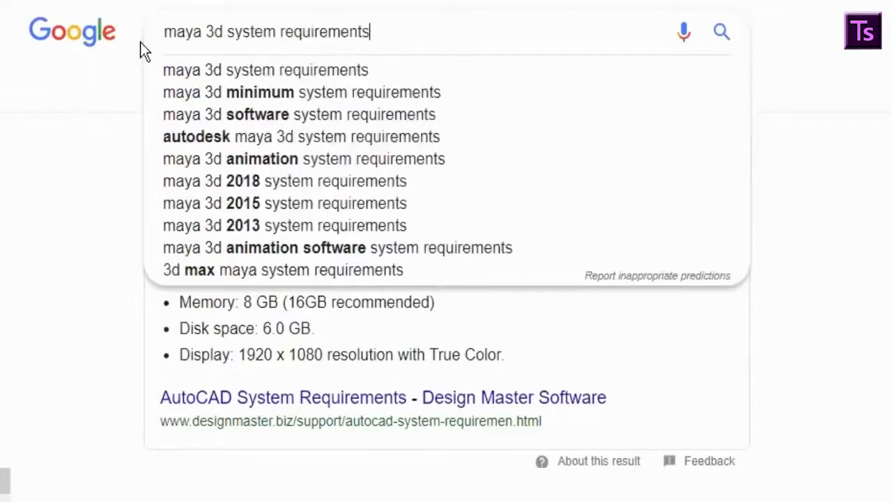
key("Return")
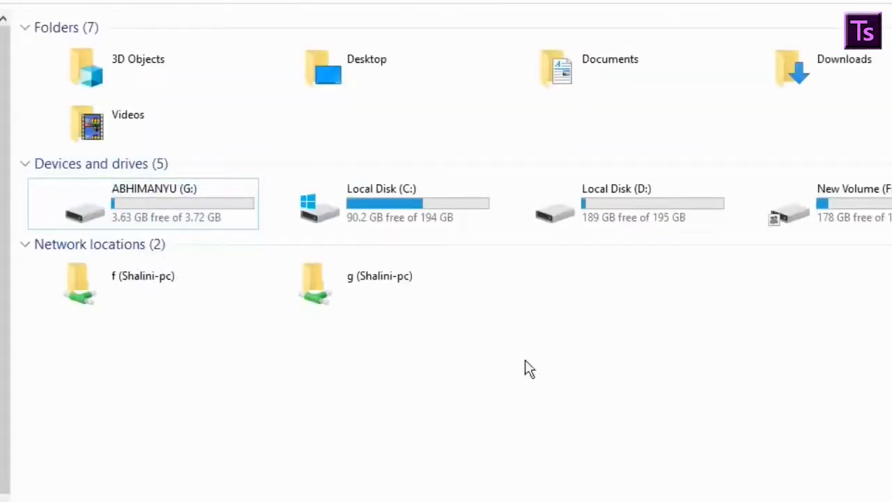
Open the ReadyBoost settings in the properties of USB drive G:.
mouse_move(249, 235)
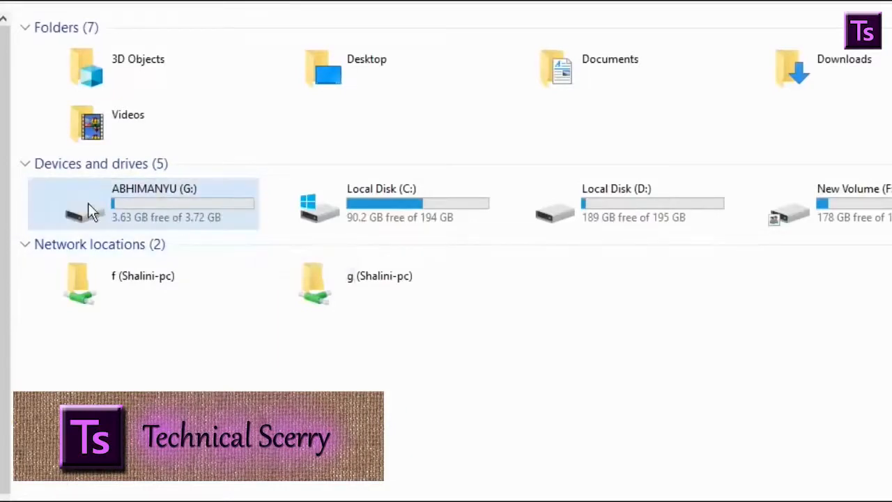
mouse_move(88, 202)
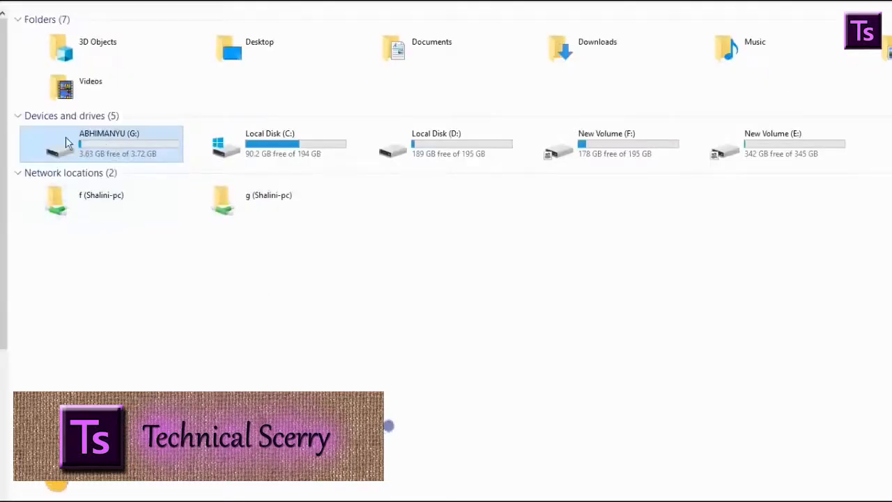
right_click(66, 142)
left_click(150, 389)
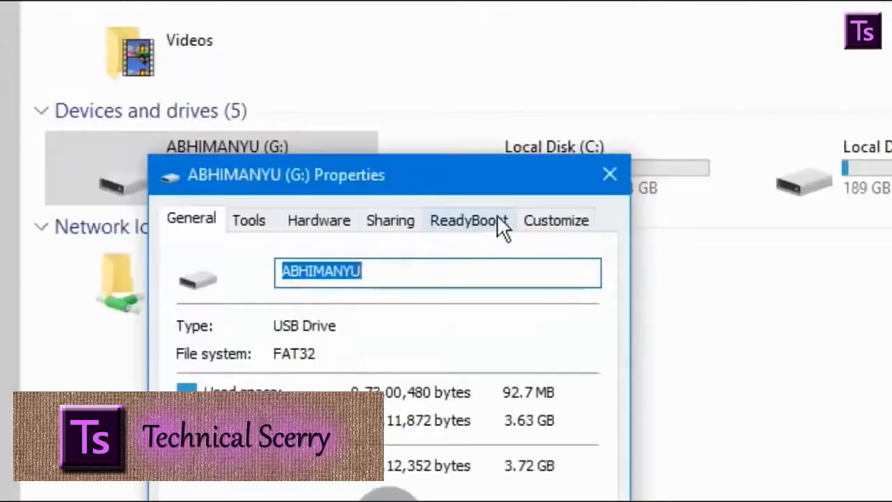
left_click_drag(528, 164, 681, 29)
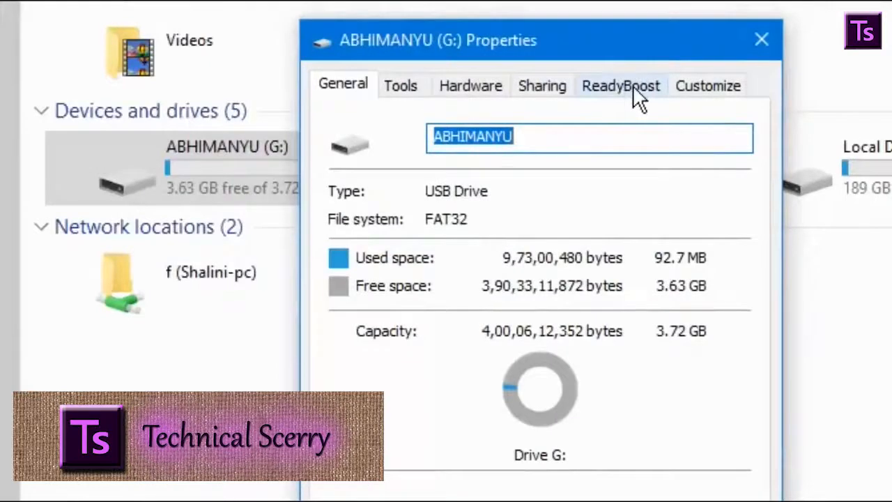
left_click(632, 85)
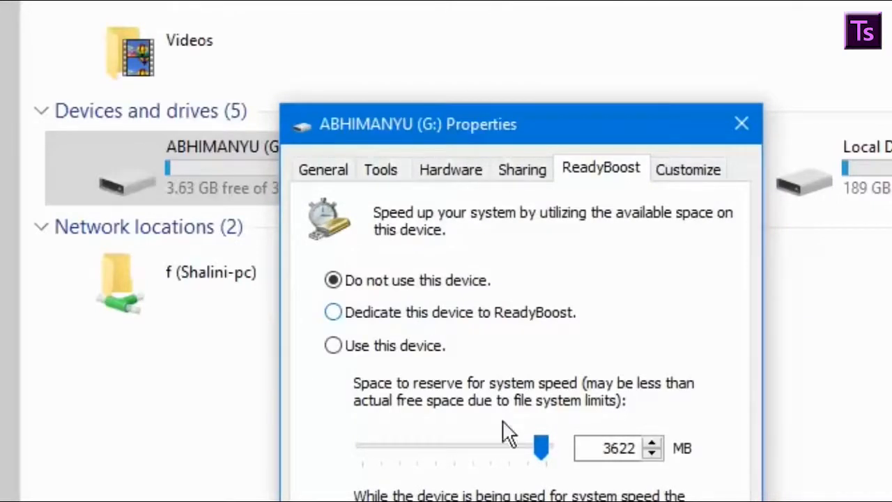
Set USB drive G: to "Use this device" for ReadyBoost with 2201 MB reserved, apply it and close the properties.
left_click(415, 313)
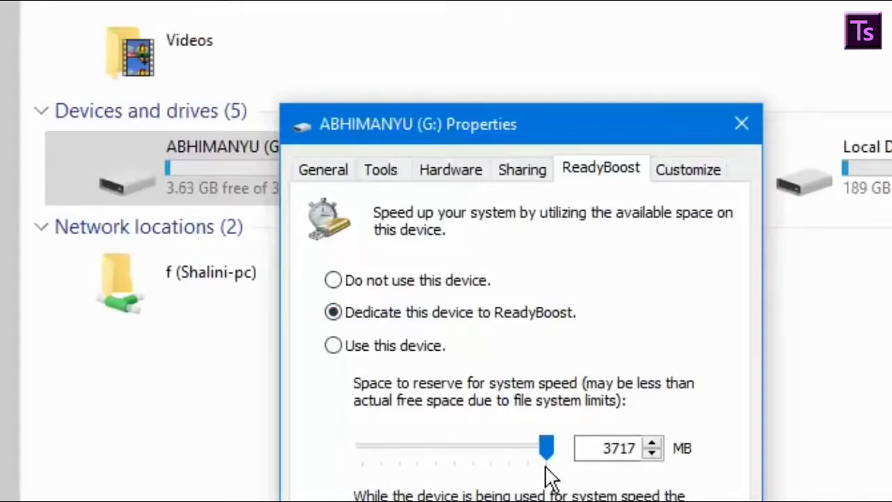
left_click(402, 341)
left_click_drag(547, 449, 461, 450)
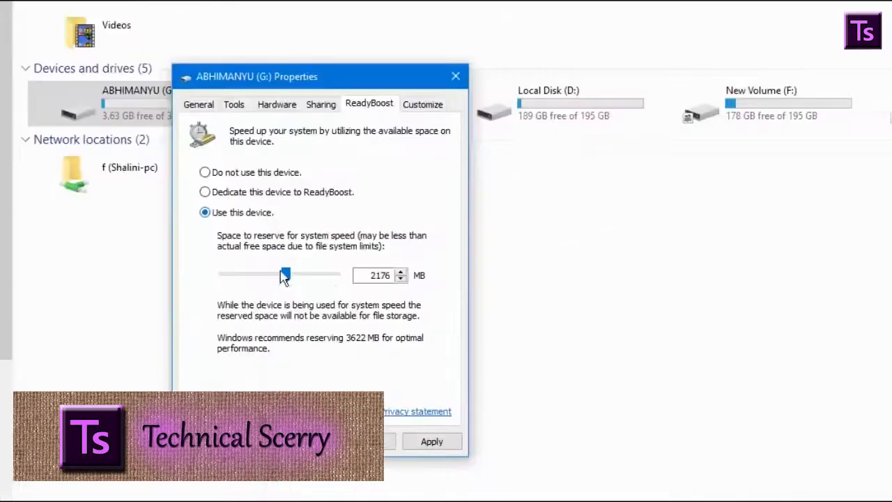
left_click_drag(284, 276, 287, 275)
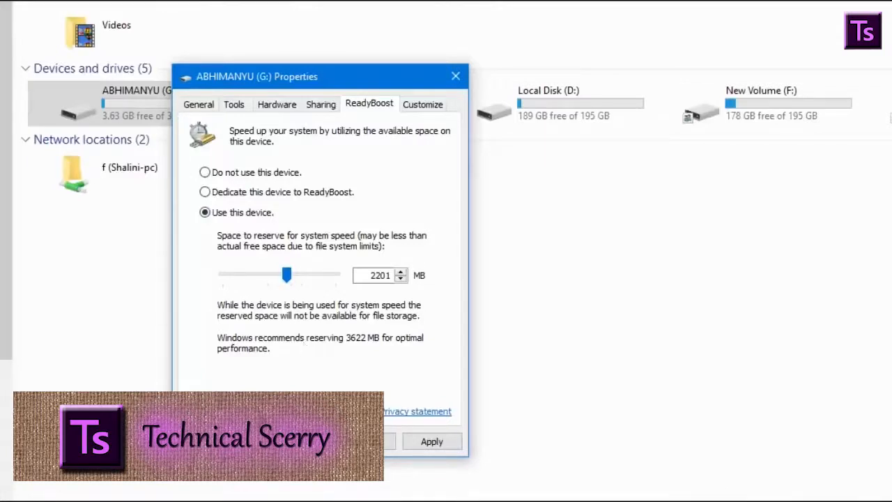
left_click(433, 443)
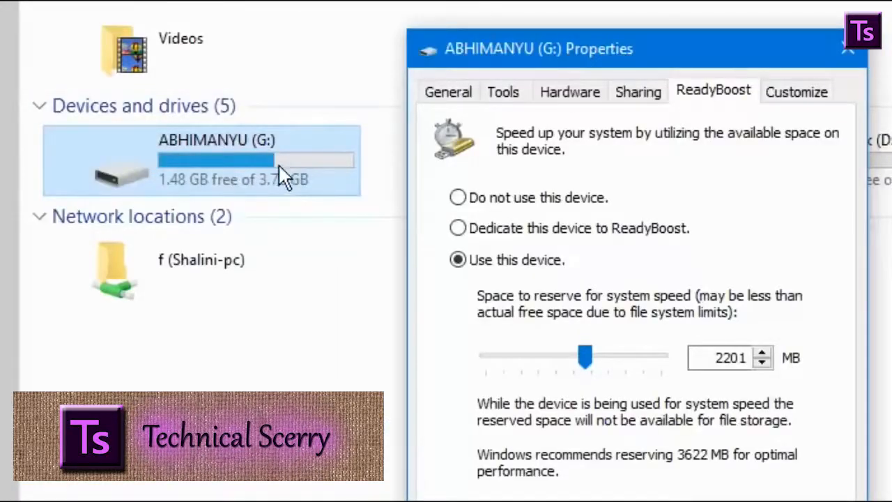
left_click(493, 400)
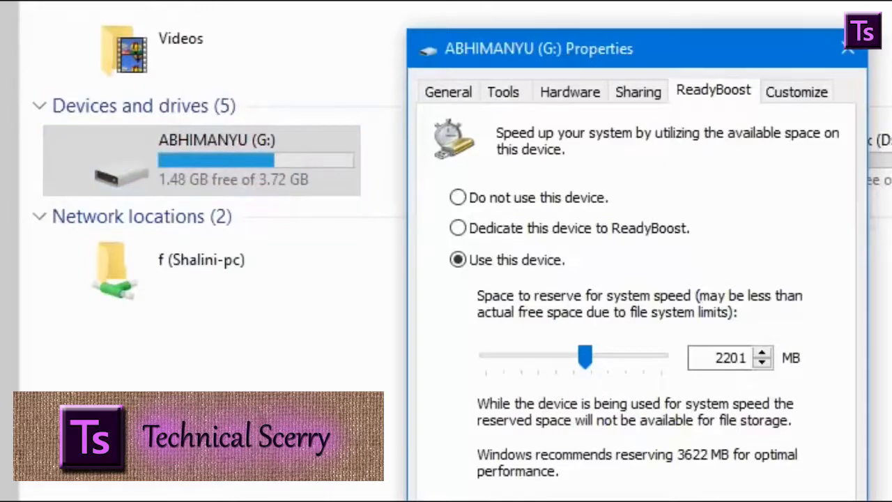
key("Return")
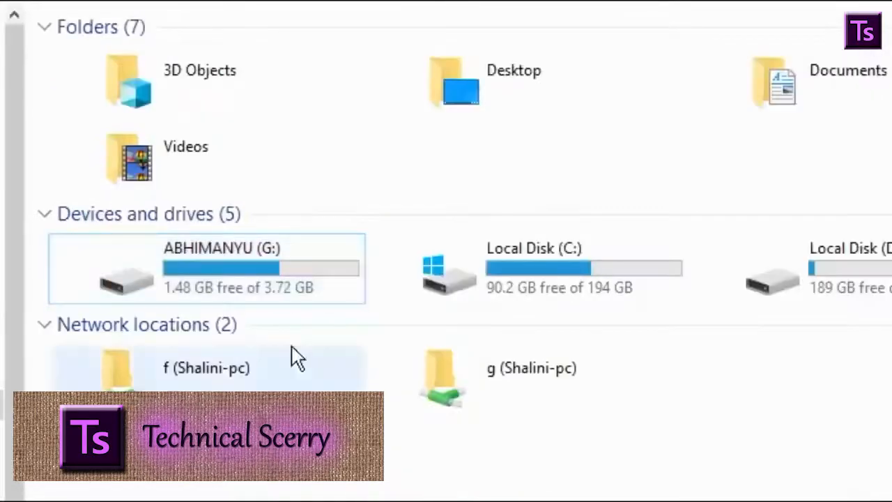
Open USB drive G: to check its contents with the reserved ReadyBoost space.
double_click(285, 295)
mouse_move(425, 201)
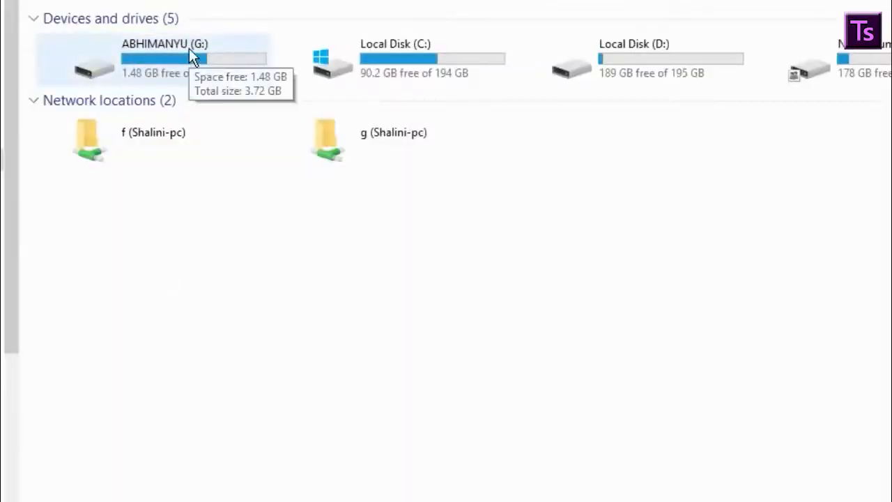
Dedicate USB drive G: entirely to ReadyBoost in its properties, apply the change and close the dialog.
right_click(189, 48)
left_click(303, 432)
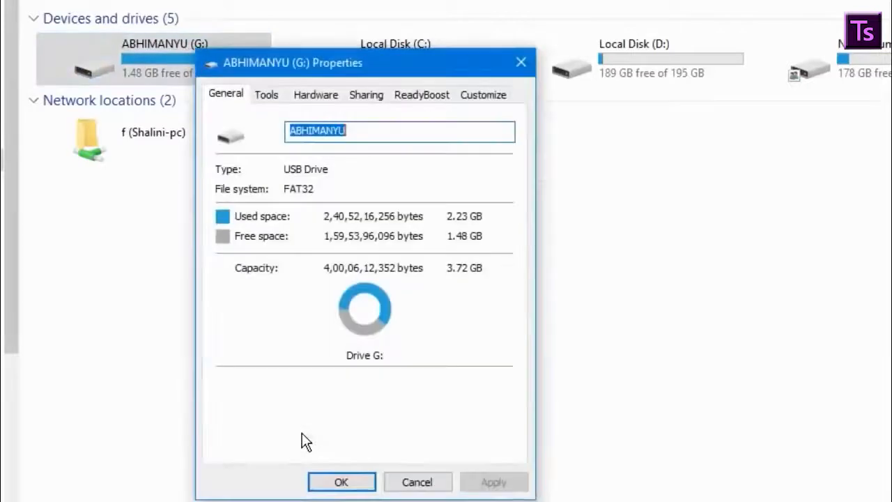
left_click(422, 94)
left_click_drag(430, 61, 429, 20)
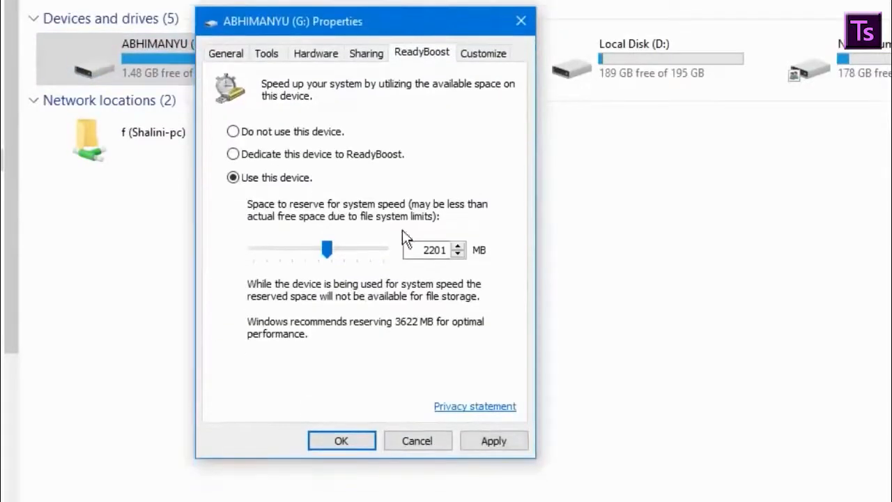
left_click(248, 159)
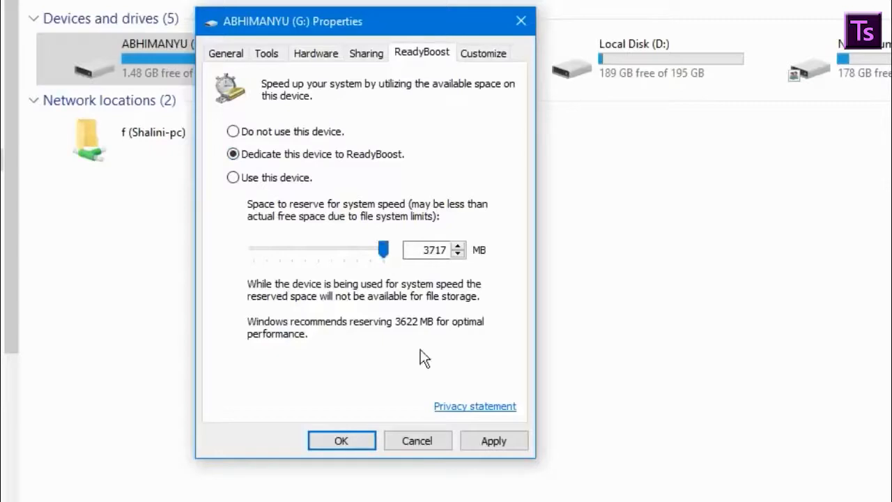
left_click_drag(413, 21, 499, 0)
left_click(563, 379)
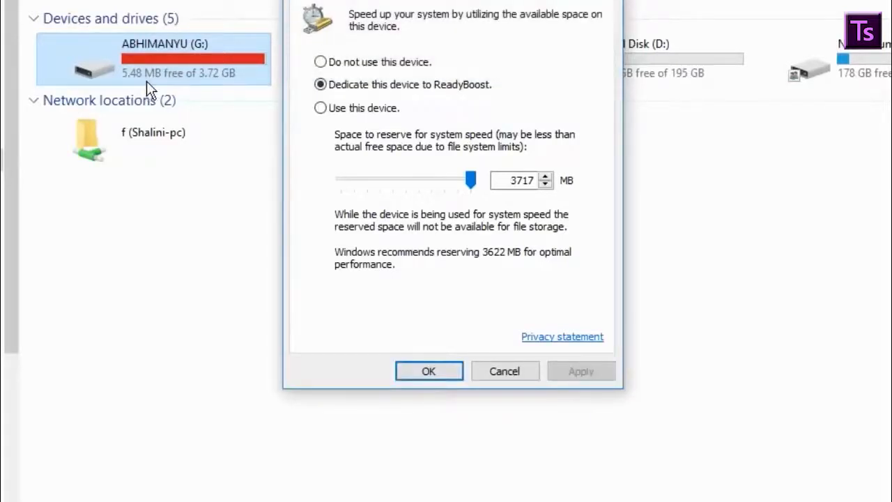
left_click(487, 368)
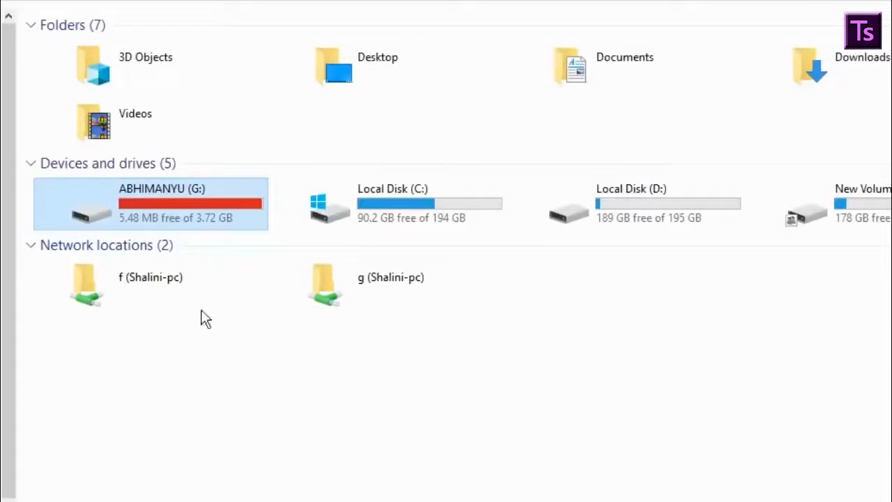
Open USB drive G: to view the ReadyBoost cache file, and return to the drive overview.
double_click(210, 209)
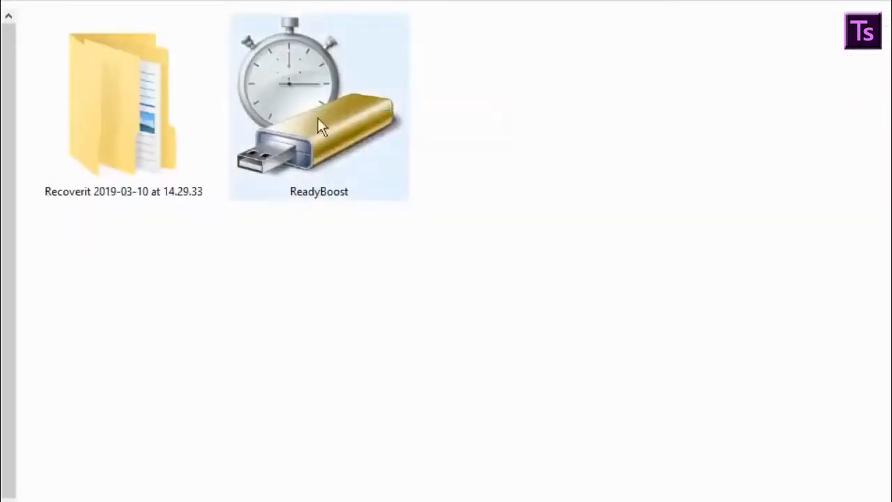
mouse_move(319, 120)
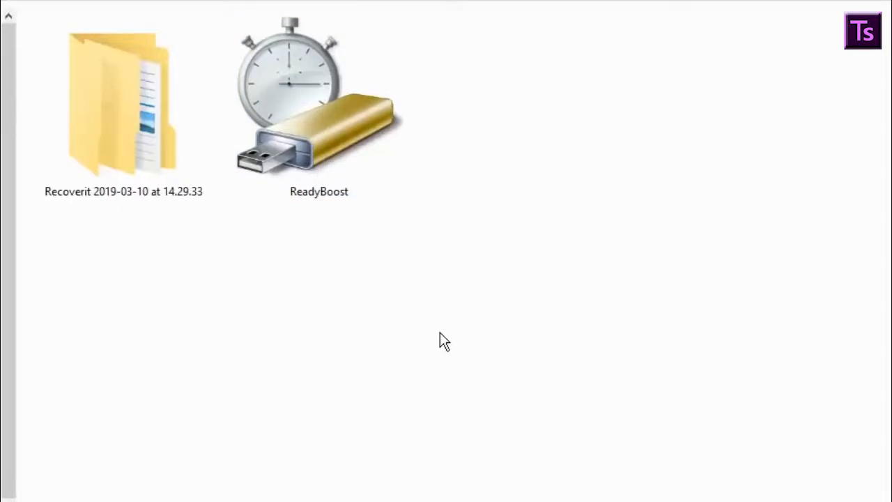
key("BackSpace")
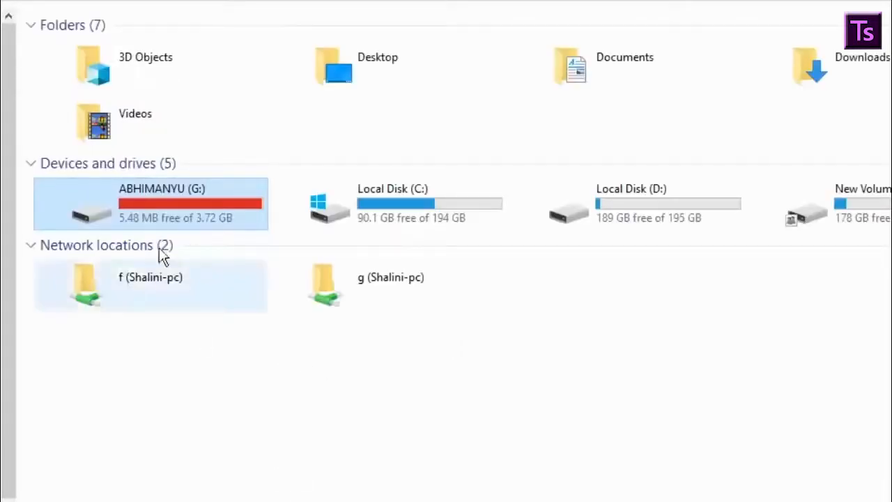
Turn off ReadyBoost for USB drive G: by setting it to "Do not use this device" and confirm.
right_click(145, 193)
key("r")
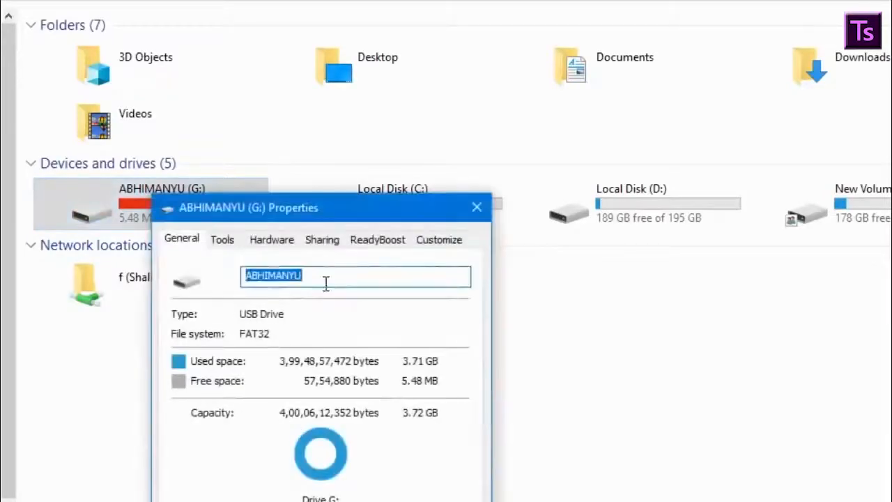
left_click(379, 240)
left_click_drag(386, 214, 386, 124)
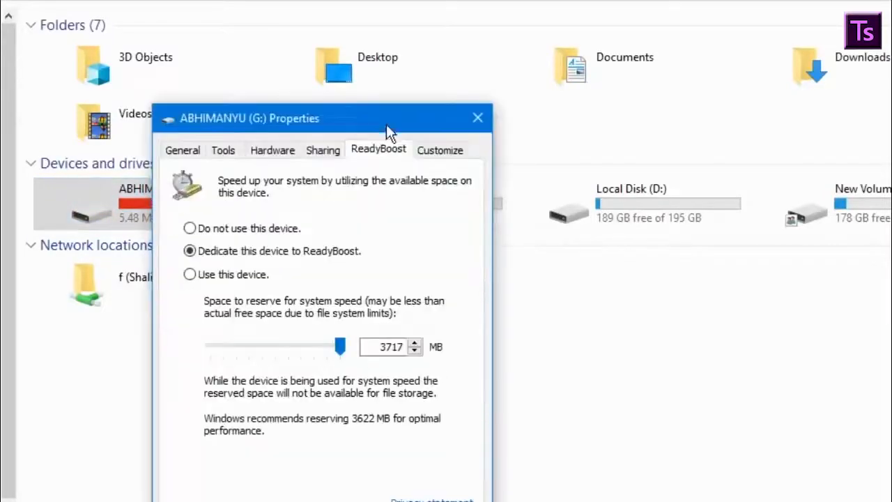
left_click(230, 230)
left_click(296, 501)
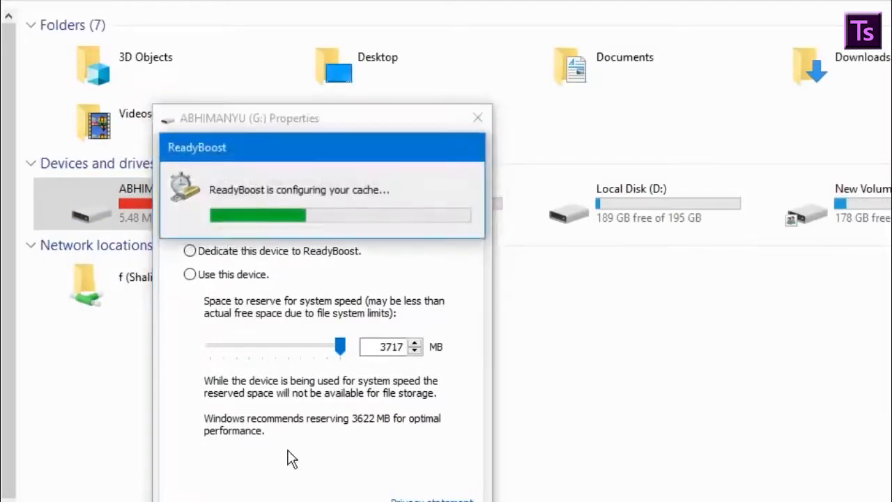